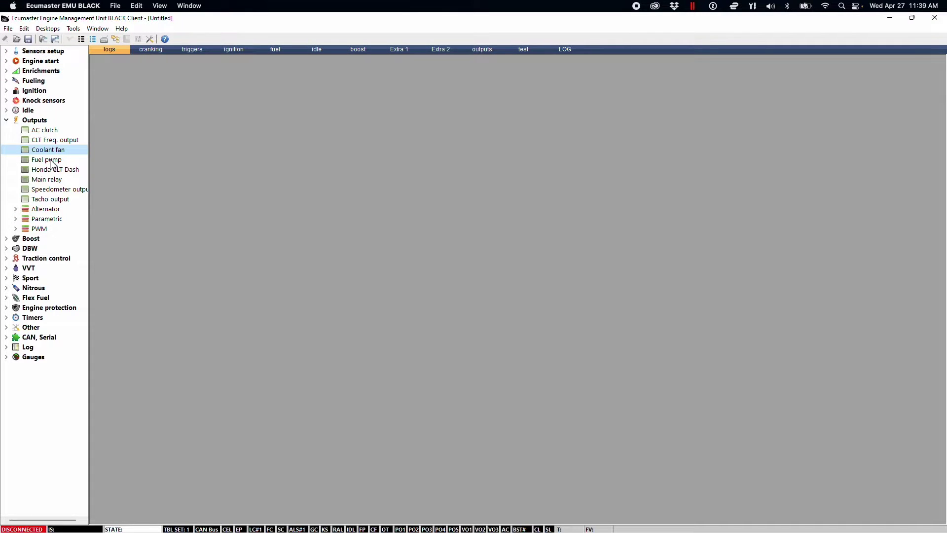
# Open the Coolant fan output parameters from the Outputs tree
pyautogui.doubleClick(58, 150)
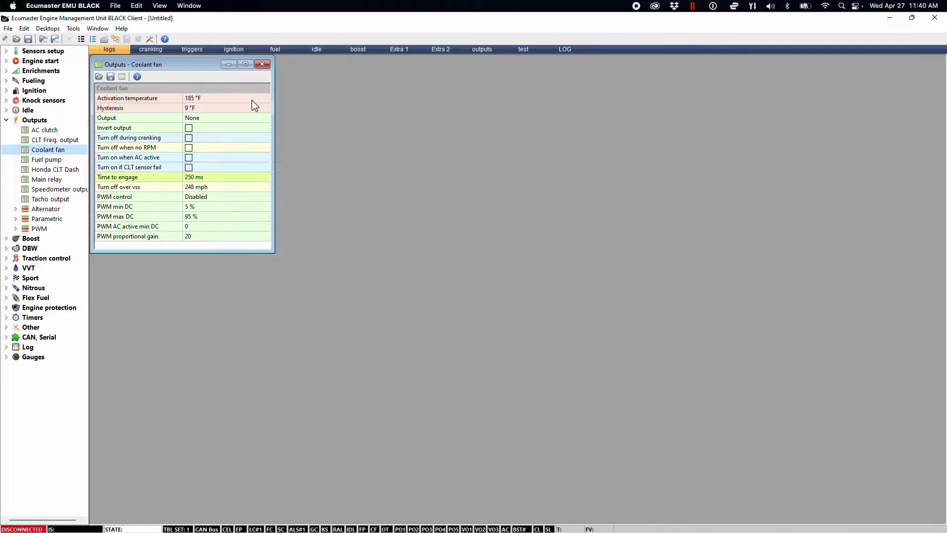
pyautogui.click(149, 40)
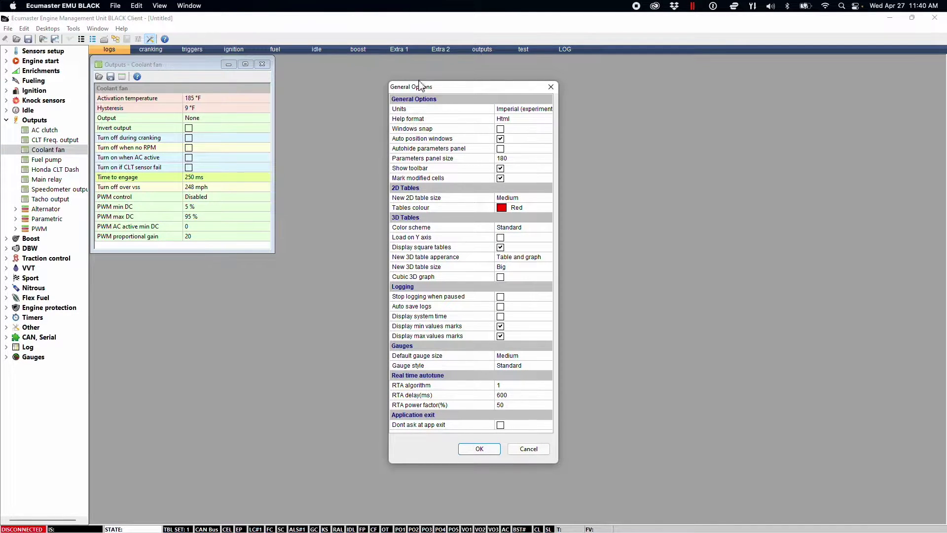
pyautogui.click(518, 109)
pyautogui.click(544, 111)
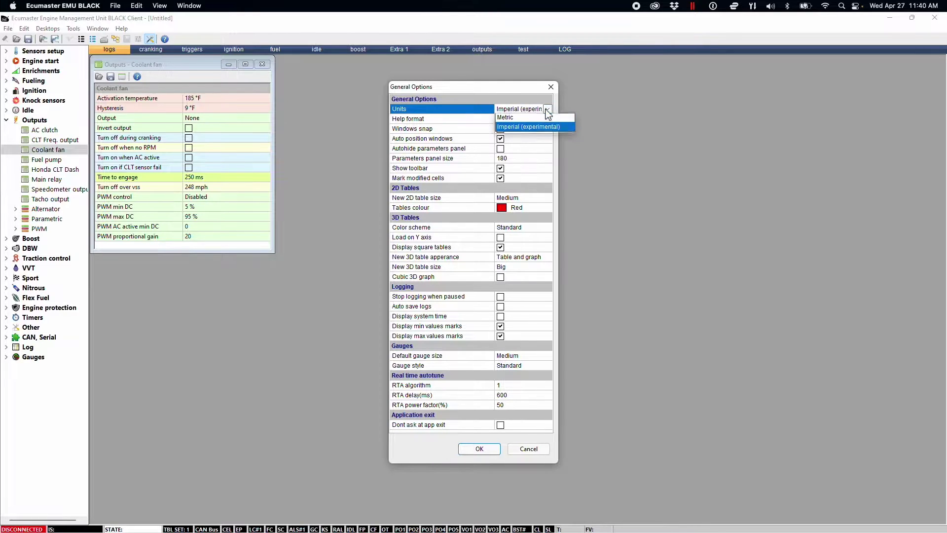
pyautogui.click(546, 120)
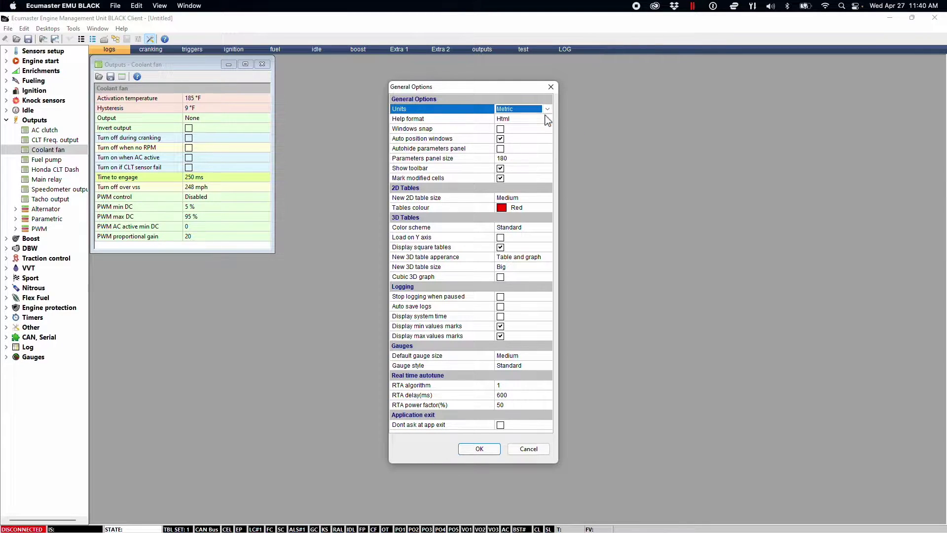
pyautogui.click(480, 449)
pyautogui.click(150, 39)
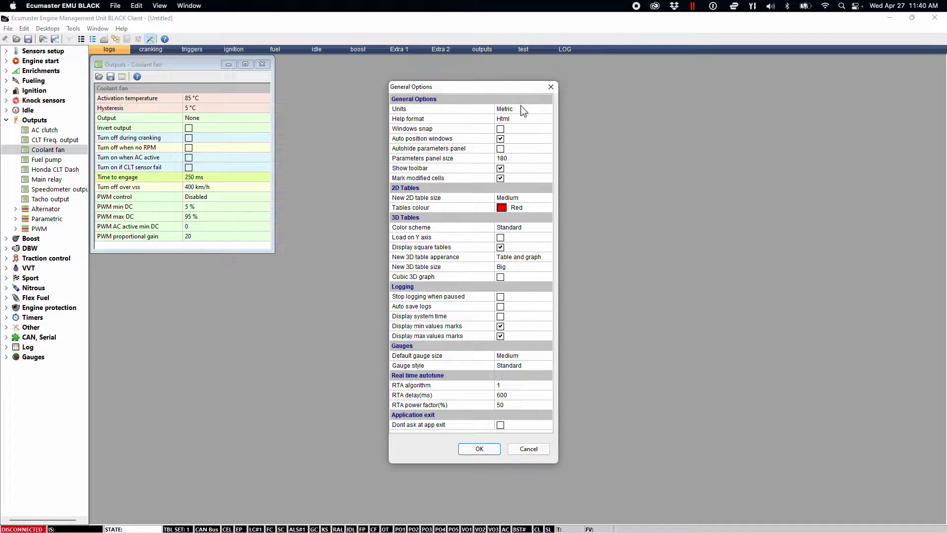
pyautogui.click(523, 109)
pyautogui.click(546, 109)
pyautogui.click(543, 129)
pyautogui.click(474, 449)
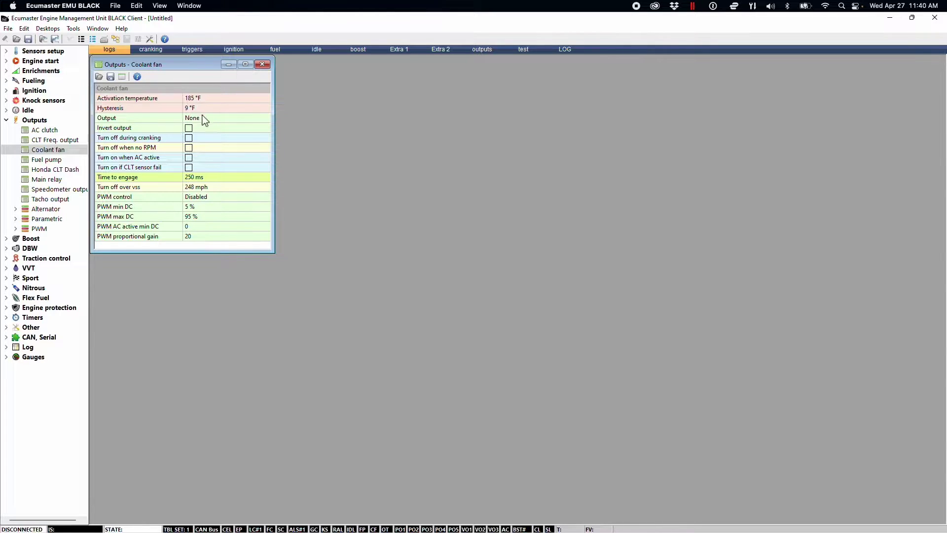
# Bring up the Coolant fan help page and scroll down to its relay wiring diagram
pyautogui.click(138, 77)
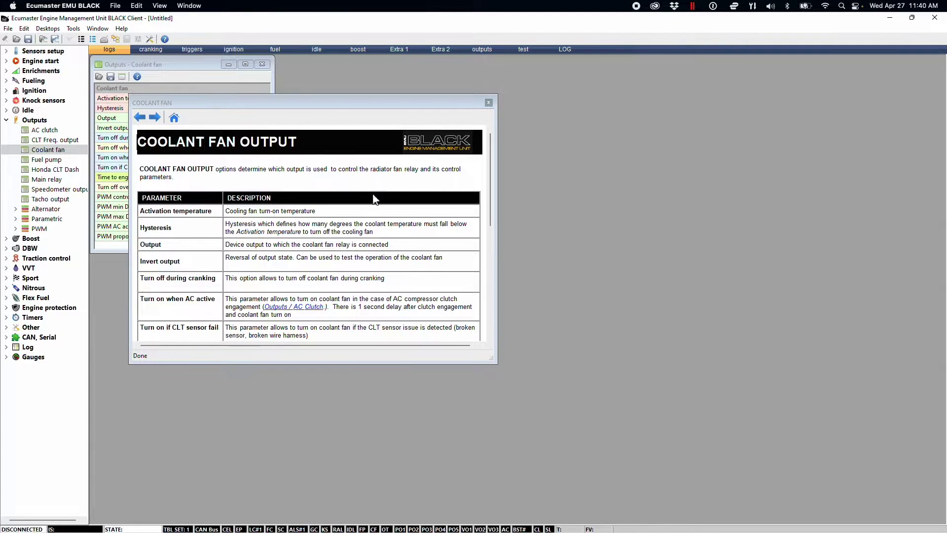
pyautogui.scroll(-2, 458, 225)
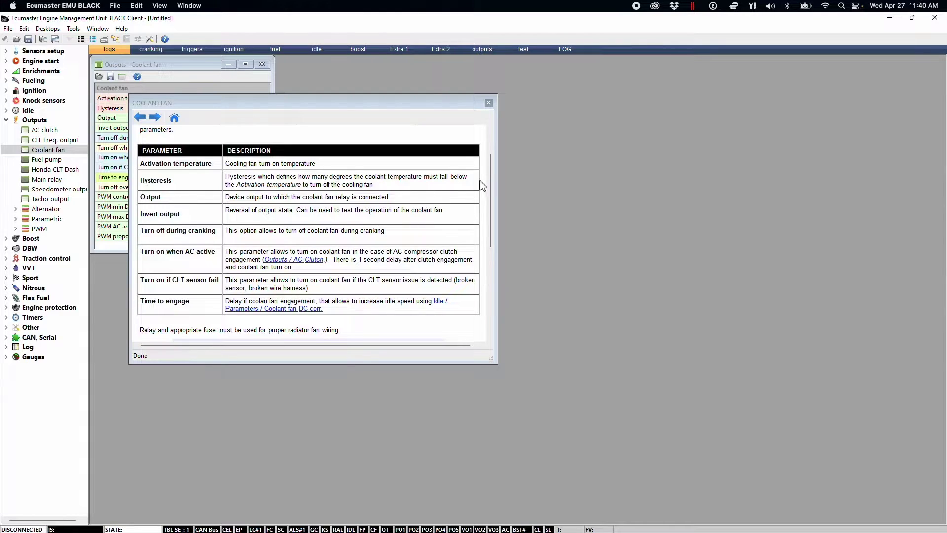
pyautogui.scroll(-6, 481, 186)
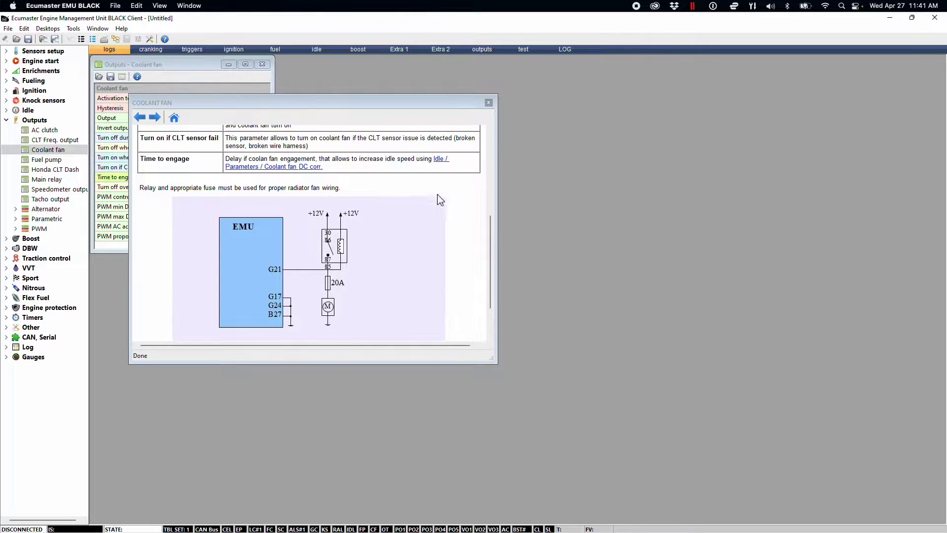
# Close the help page and set the Coolant fan Output to Aux 5 (5A, G12)
pyautogui.click(488, 102)
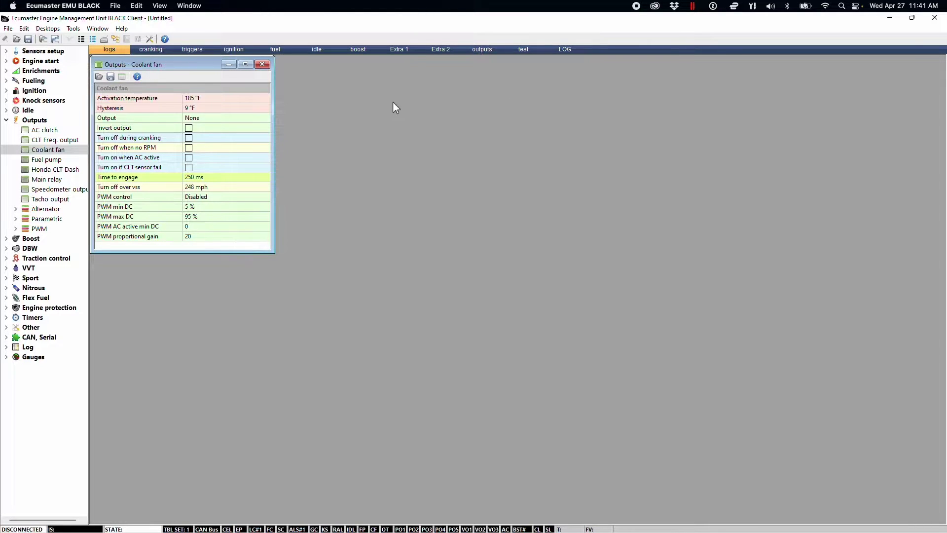
pyautogui.click(260, 119)
pyautogui.click(265, 119)
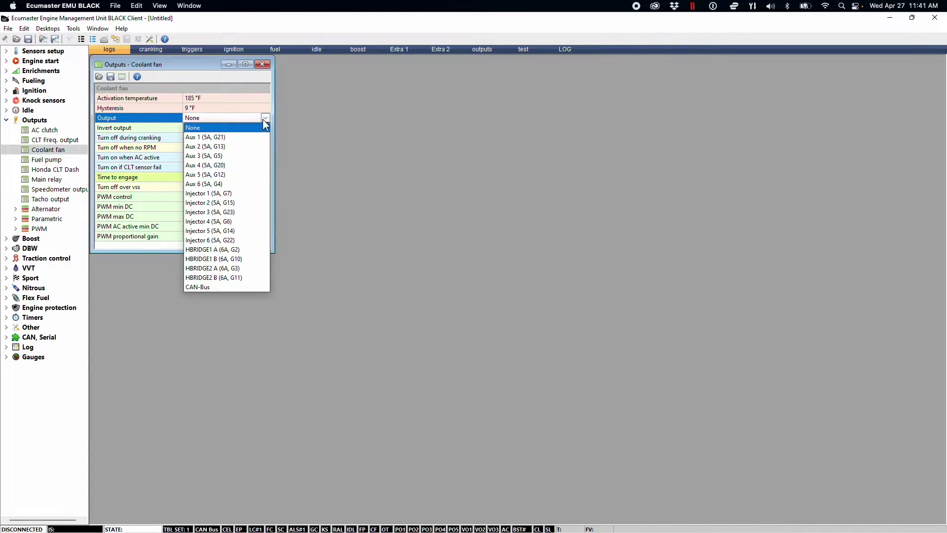
pyautogui.click(248, 179)
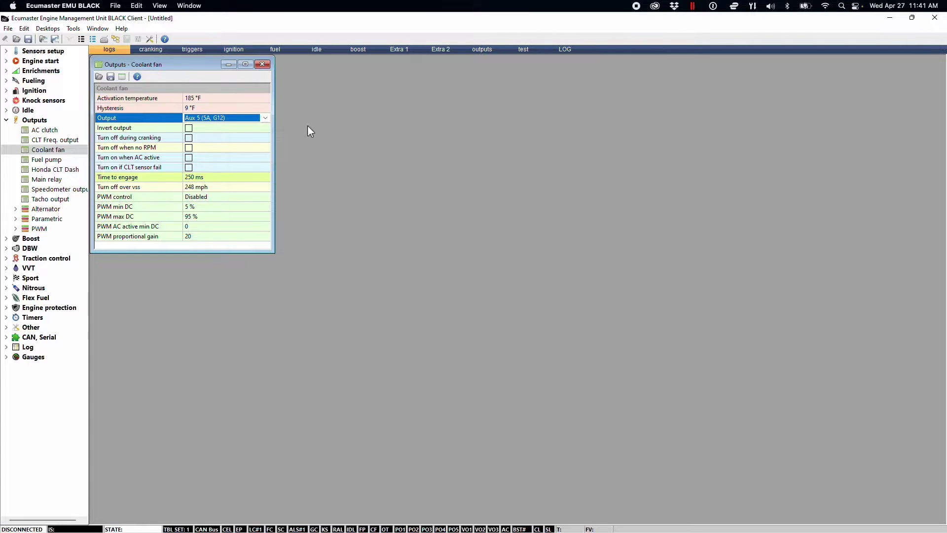
# Check in Outputs assignment that Aux 5 drives Coolant fan, then close both windows
pyautogui.click(81, 39)
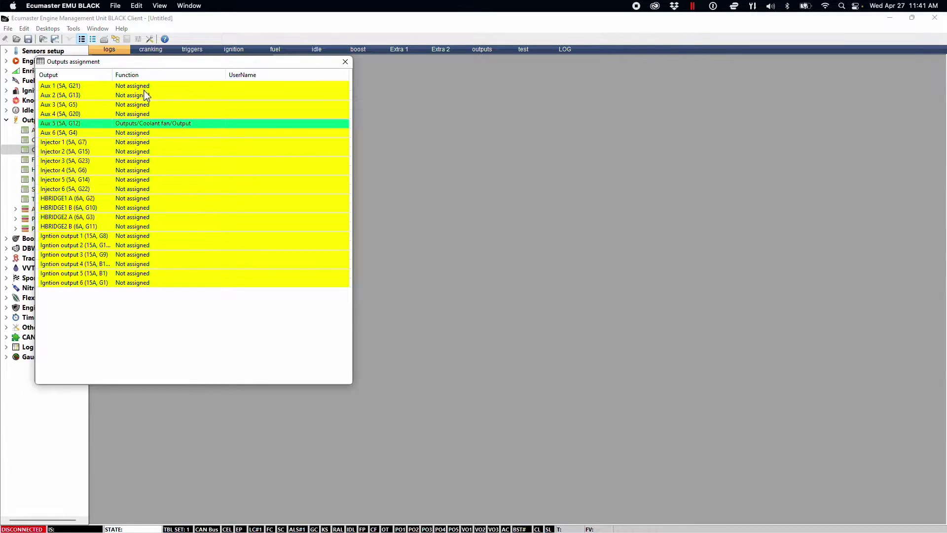
pyautogui.click(348, 64)
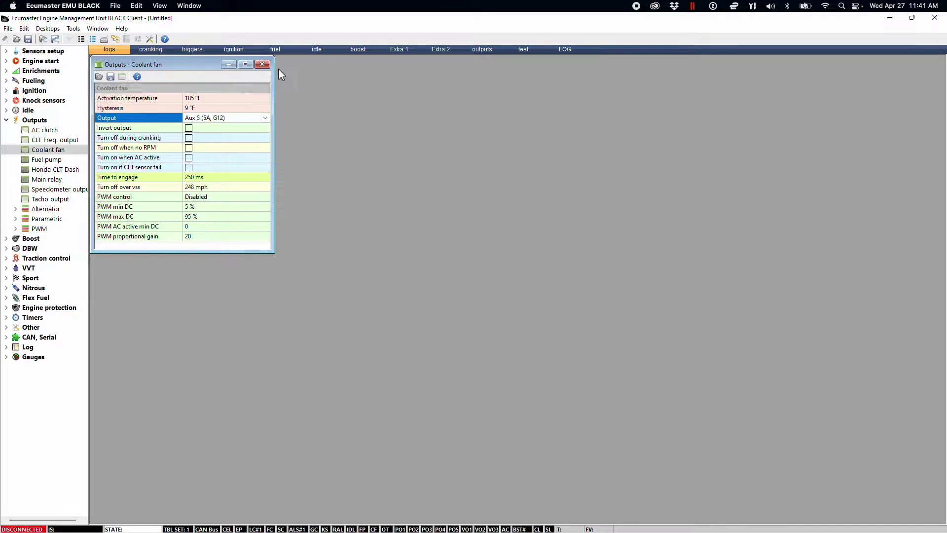
pyautogui.click(268, 66)
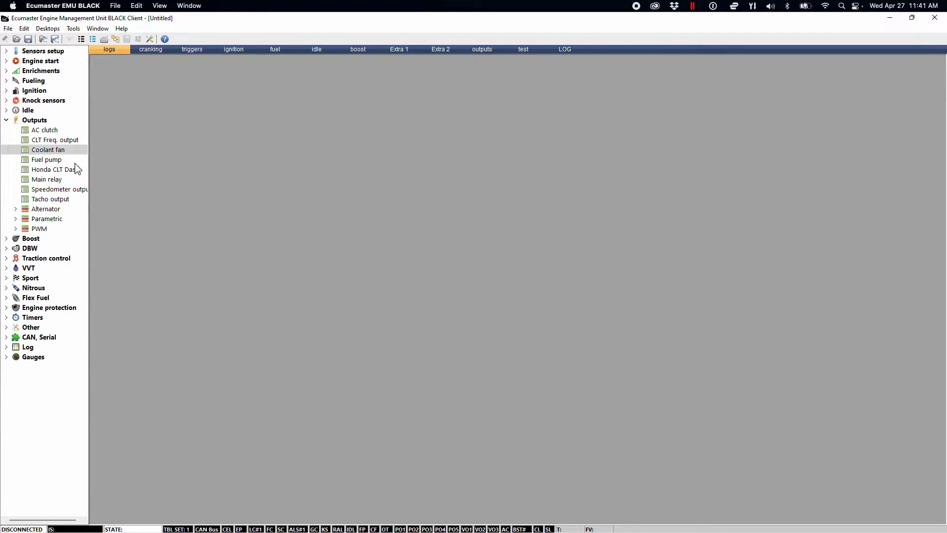
# Assign Fuel pump to Aux 6 (5A, G4) and review the relocated Outputs assignment overview
pyautogui.click(57, 161)
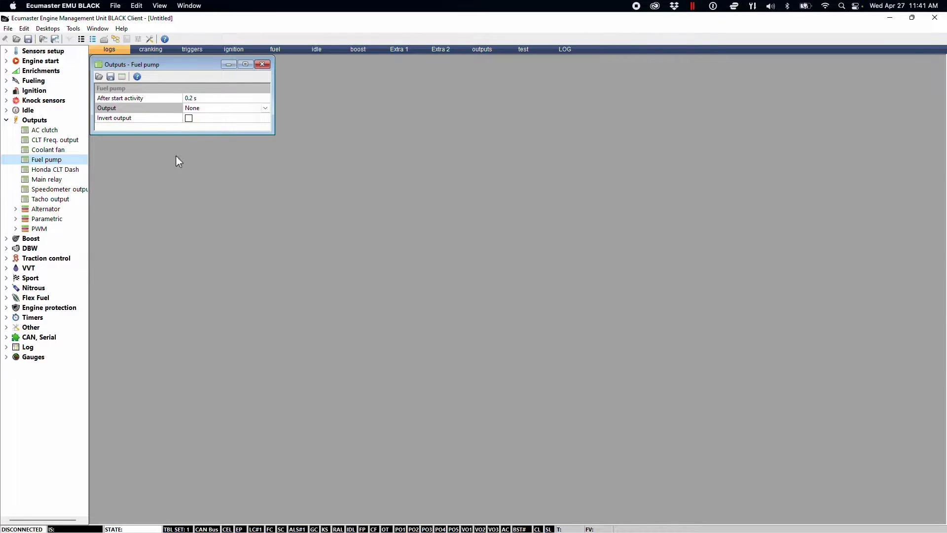
pyautogui.click(265, 108)
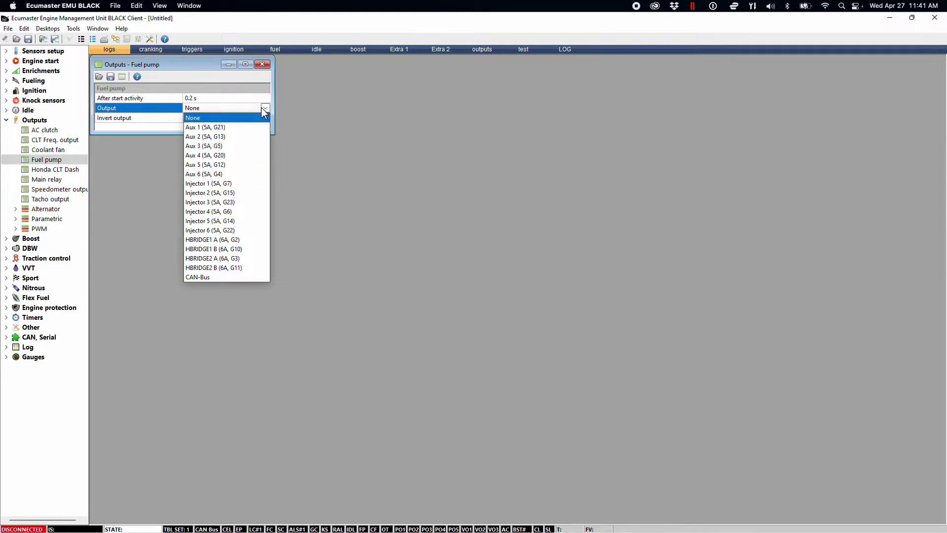
pyautogui.click(245, 175)
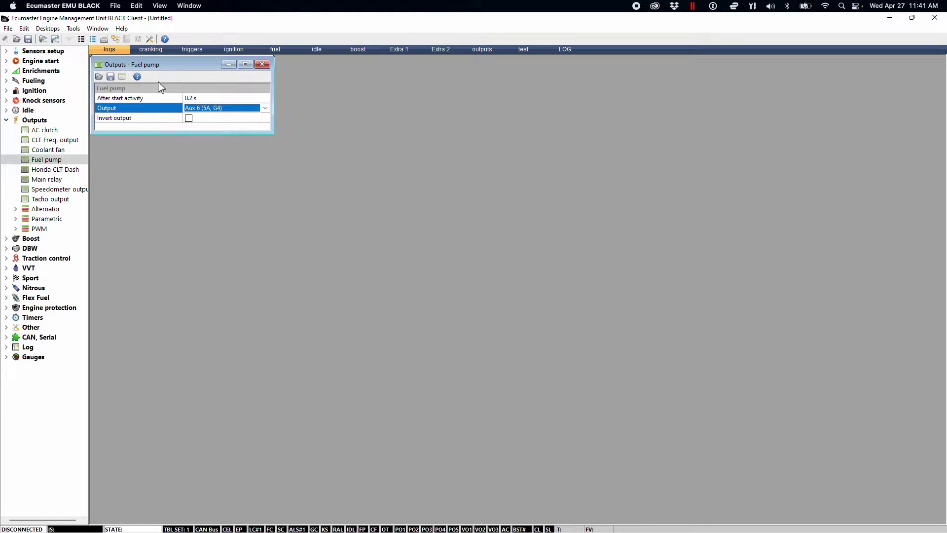
pyautogui.click(81, 39)
pyautogui.moveTo(145, 64); pyautogui.dragTo(174, 152)
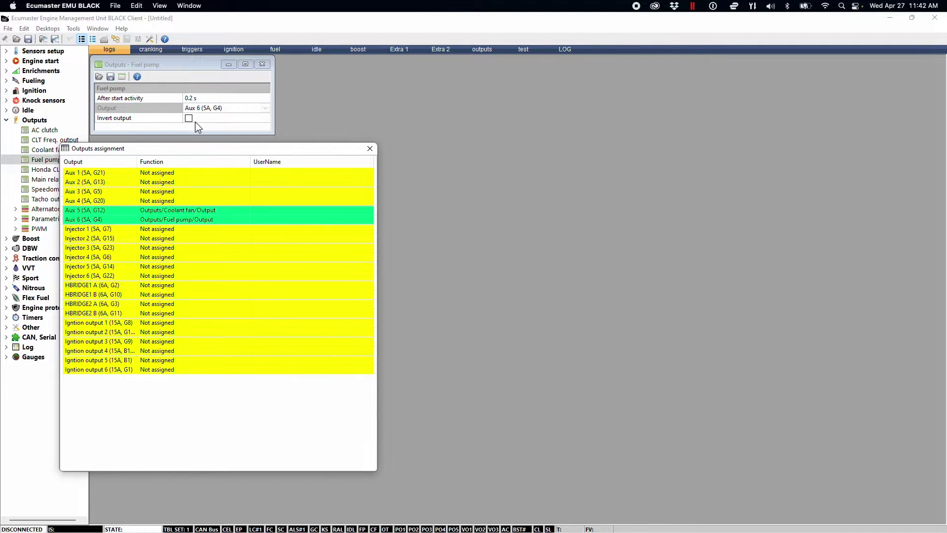
# Close the Outputs assignment overview and the Fuel pump settings window, leaving Aux 6 assigned
pyautogui.click(370, 148)
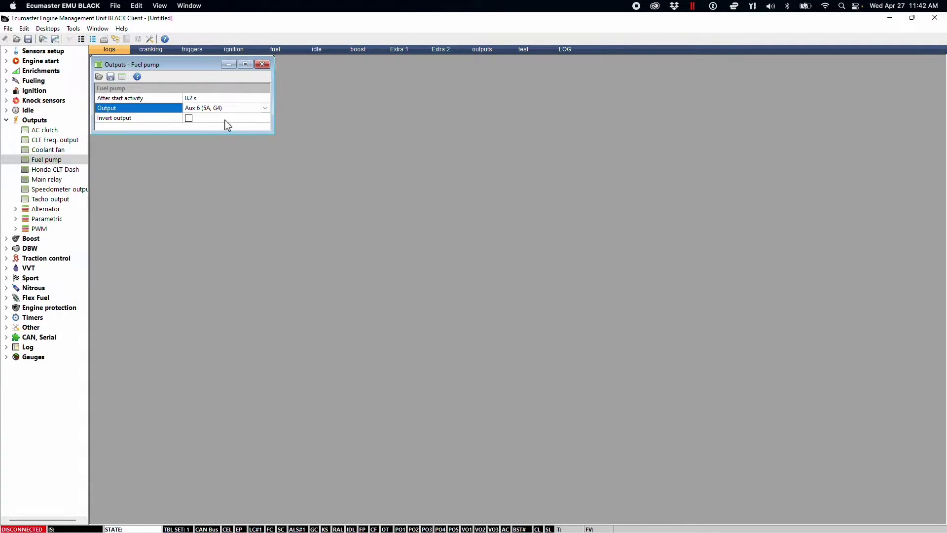
pyautogui.click(191, 119)
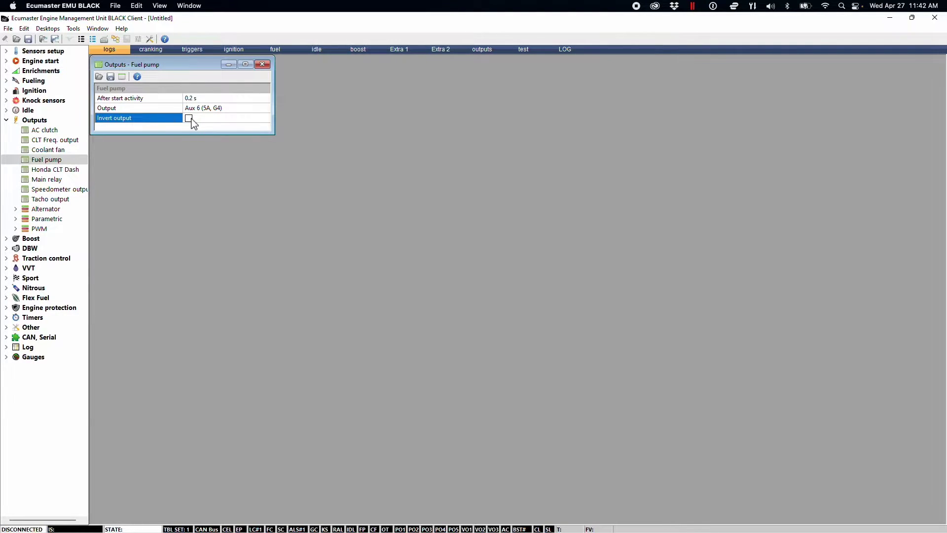
pyautogui.click(265, 65)
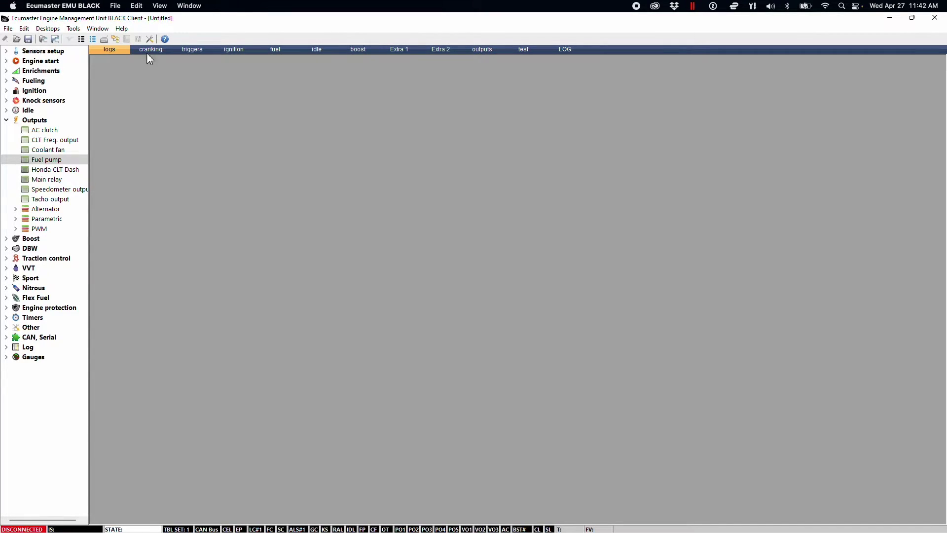
# Collapse the Outputs tree, show the outputs desktop, and nudge the Main relay panel lower
pyautogui.click(7, 120)
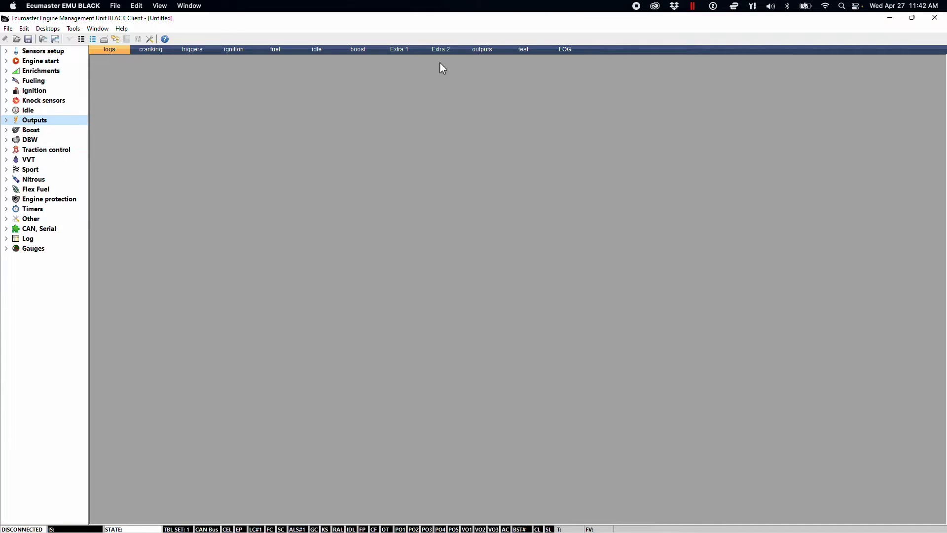
pyautogui.click(478, 49)
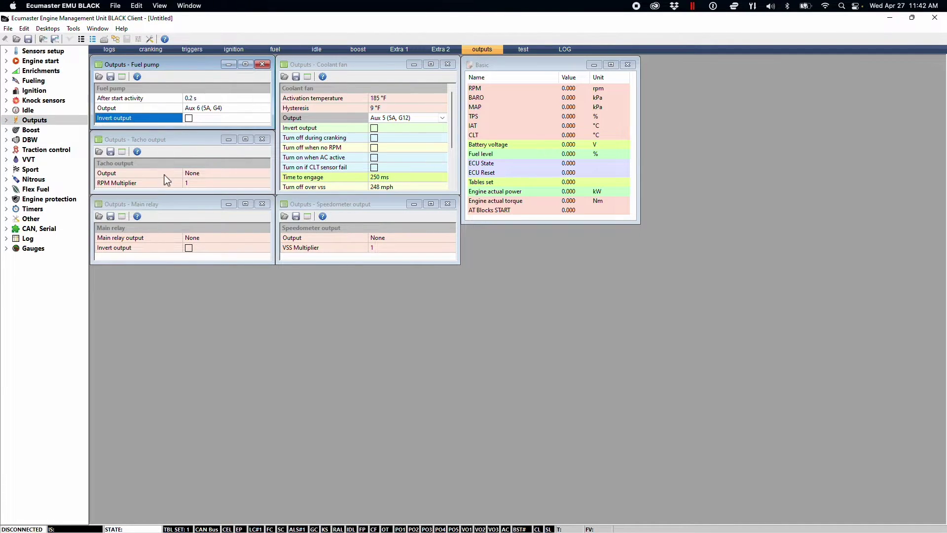
pyautogui.moveTo(179, 207); pyautogui.dragTo(209, 200)
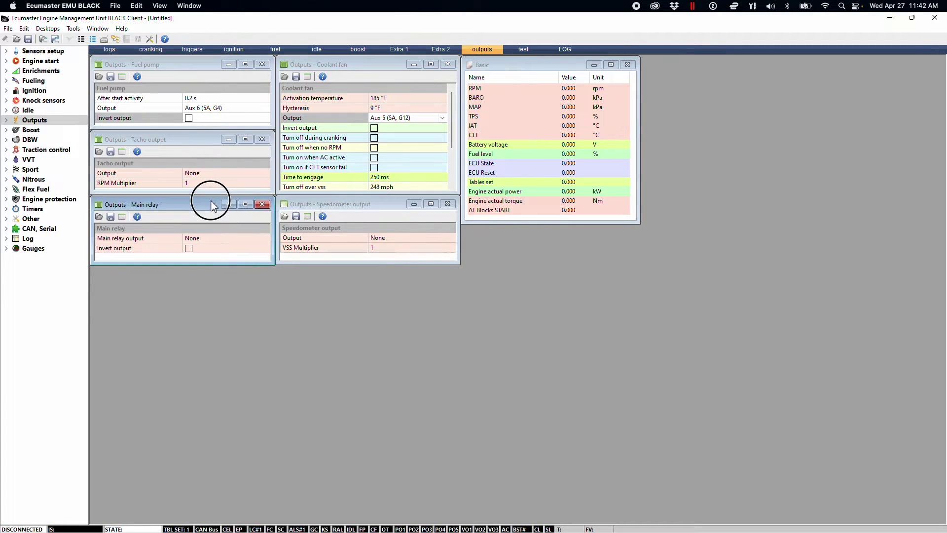